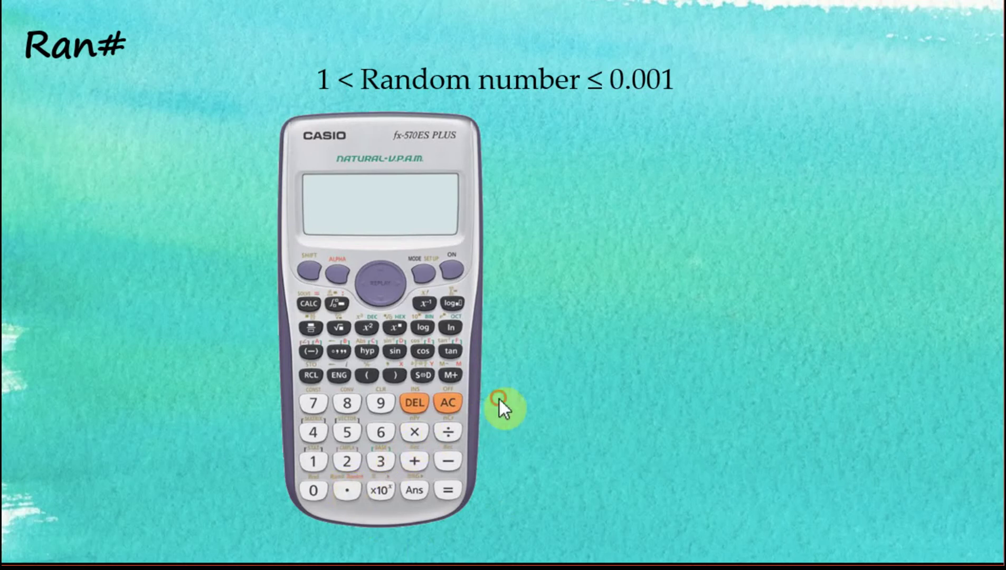
Turn the calculator on and evaluate Ran#, getting the fraction 41/200
{"action": "left_click", "coordinate": [454, 271]}
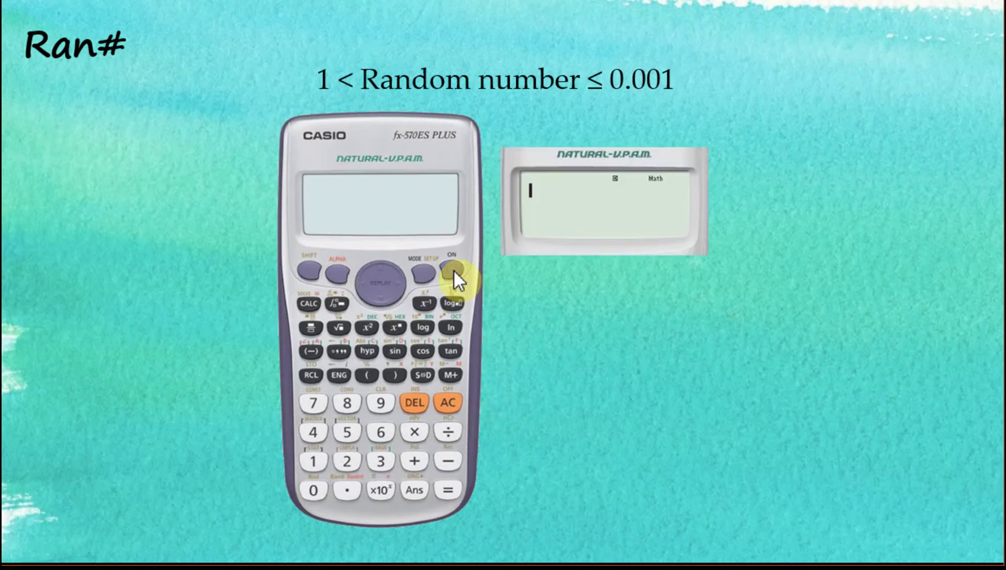
{"action": "left_click", "coordinate": [309, 272]}
{"action": "left_click", "coordinate": [345, 490]}
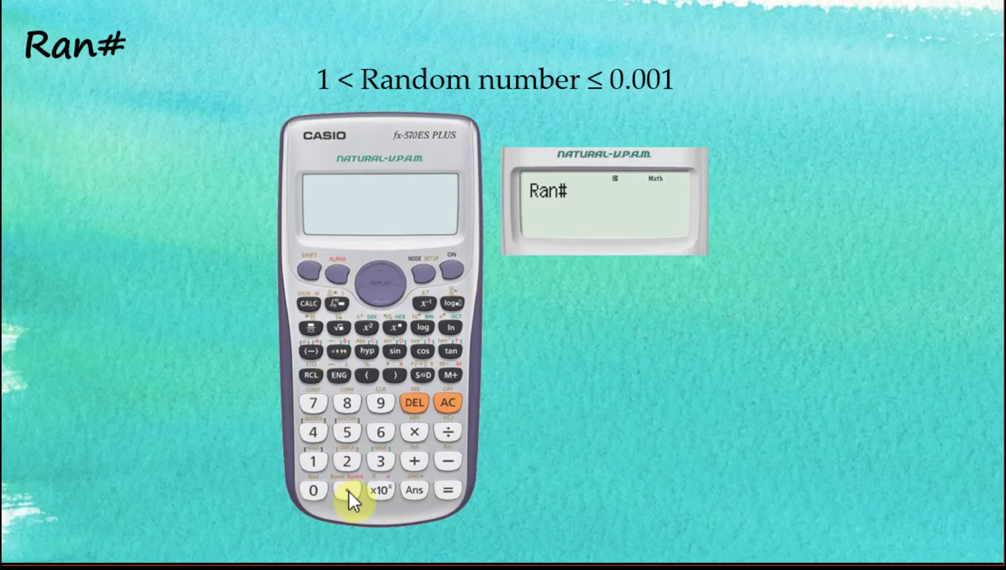
{"action": "left_click", "coordinate": [448, 490]}
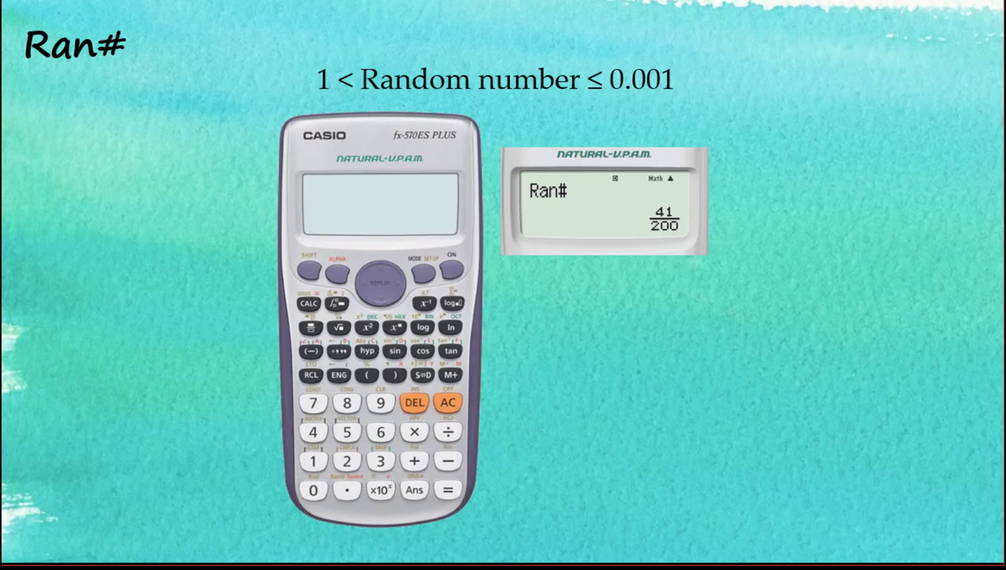
Set the calculator's output format to LineIO in setup
{"action": "left_click", "coordinate": [305, 272]}
{"action": "left_click", "coordinate": [421, 274]}
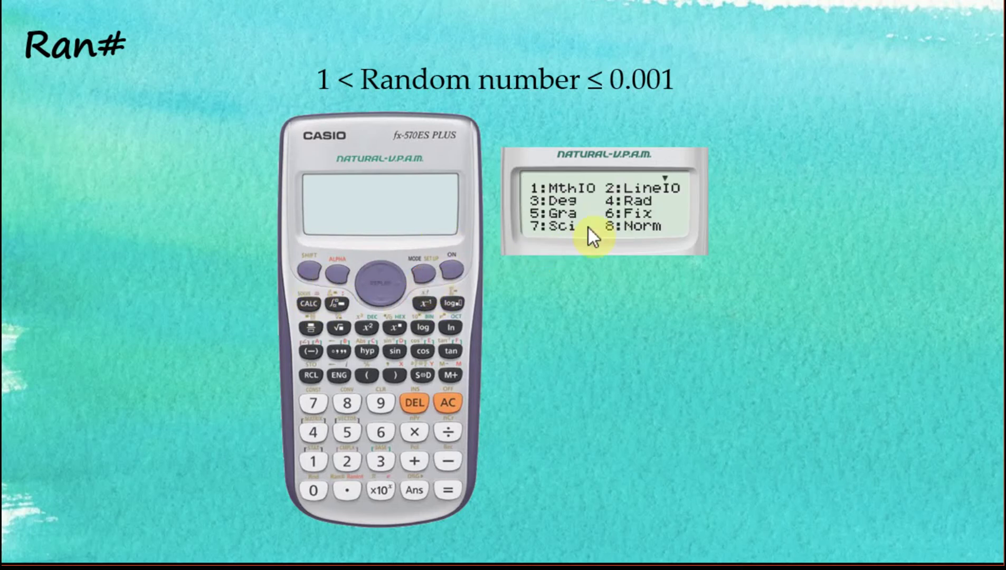
{"action": "left_click", "coordinate": [346, 461]}
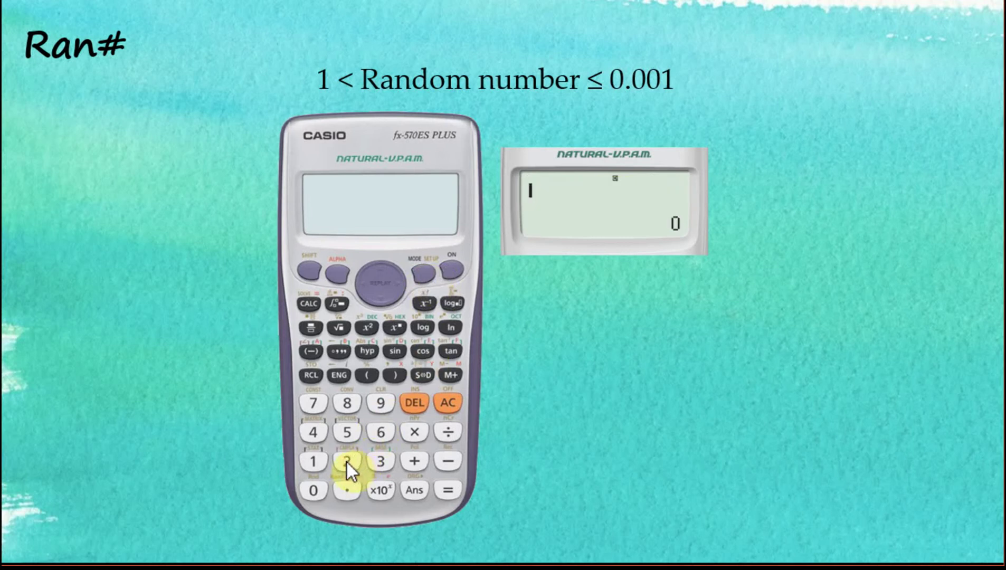
Evaluate Ran# again, now showing the decimal result 0.871
{"action": "left_click", "coordinate": [313, 273]}
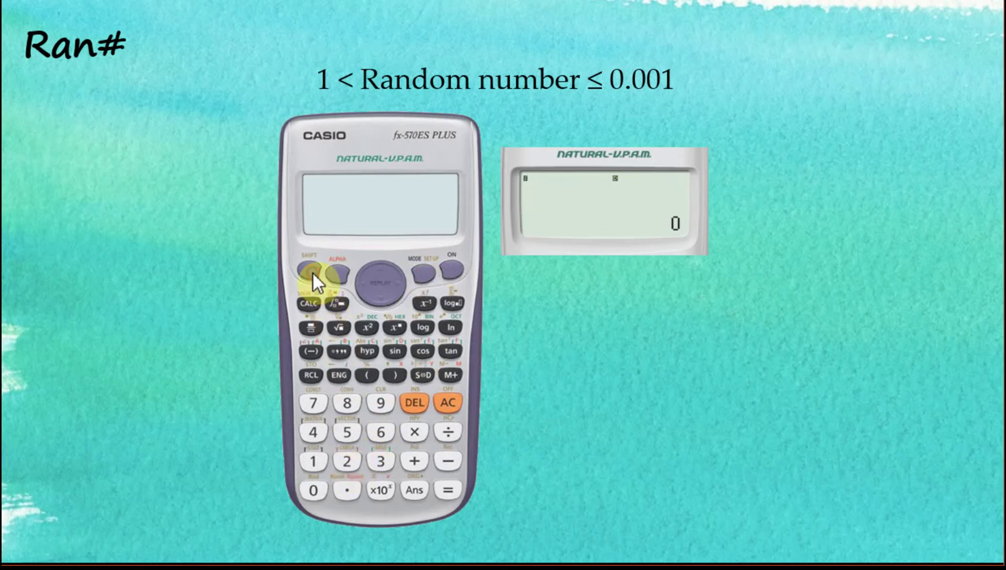
{"action": "left_click", "coordinate": [347, 489]}
{"action": "left_click", "coordinate": [448, 489]}
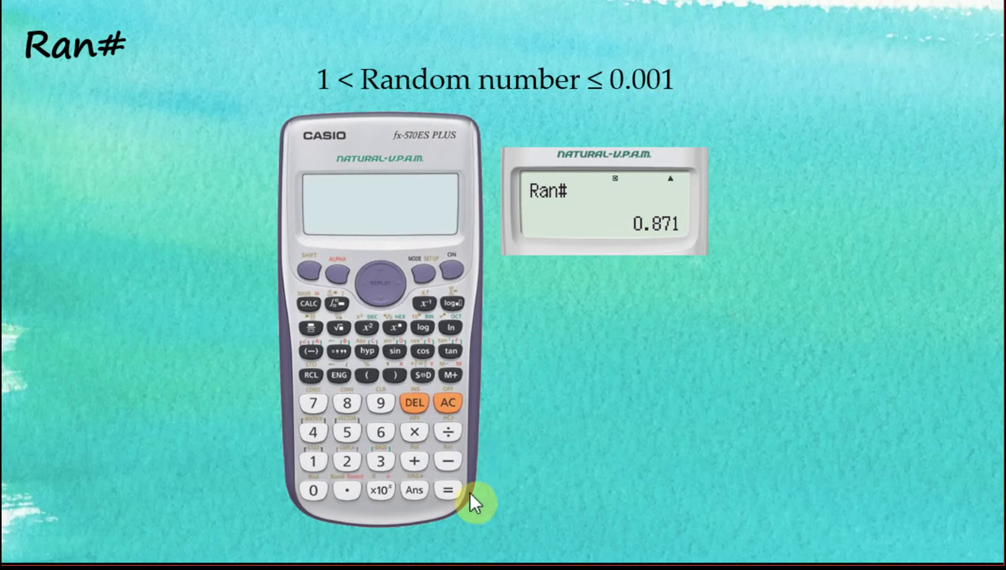
Re-evaluate Ran# four more times for new decimals, ending at 0.353
{"action": "left_click", "coordinate": [449, 488]}
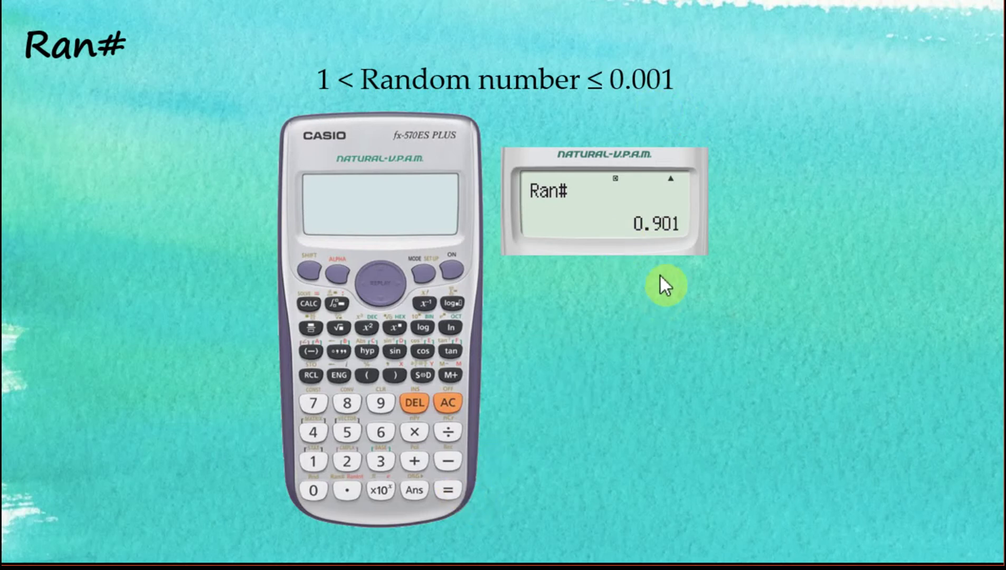
{"action": "left_click", "coordinate": [448, 488]}
{"action": "left_click", "coordinate": [449, 489]}
{"action": "left_click", "coordinate": [449, 489]}
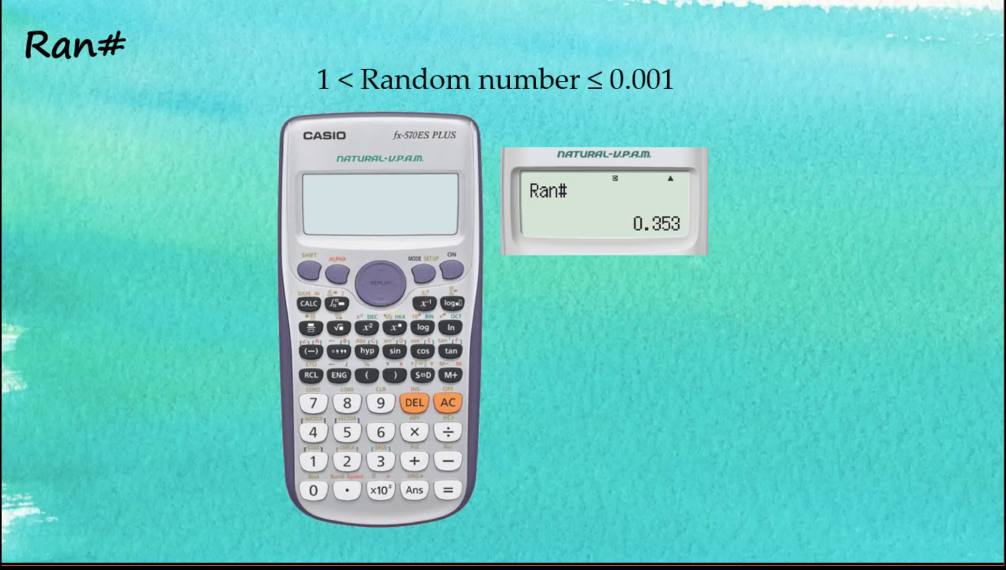
Multiply Ran# by 1000 and evaluate it for a random three-digit number
{"action": "left_click", "coordinate": [420, 432]}
{"action": "left_click", "coordinate": [314, 461]}
{"action": "left_click", "coordinate": [313, 489]}
{"action": "left_click", "coordinate": [314, 490]}
{"action": "left_click", "coordinate": [314, 490]}
{"action": "left_click", "coordinate": [449, 490]}
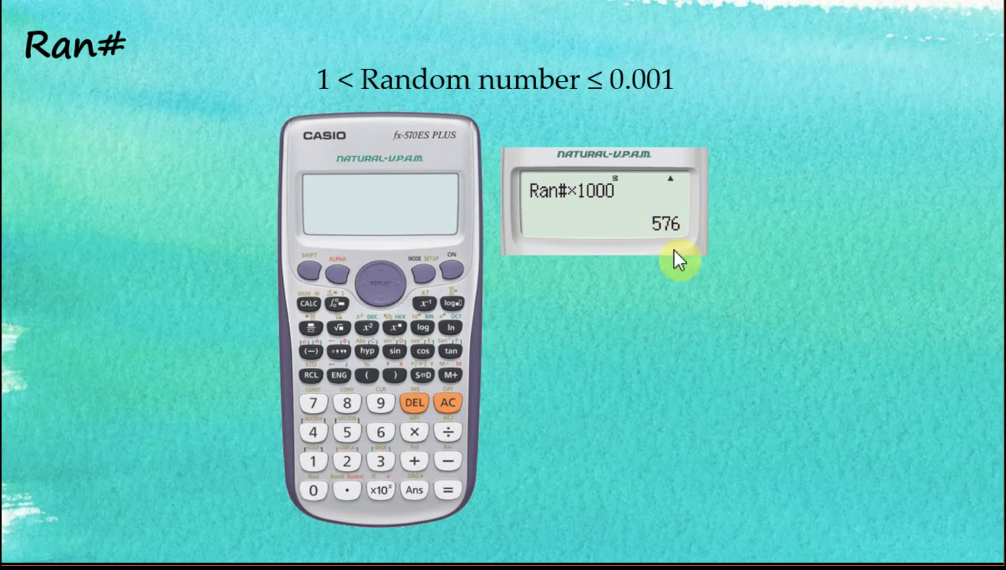
Generate four more Ran#×1000 results ending at 508, then advance to the RanInt# slide
{"action": "left_click", "coordinate": [454, 489]}
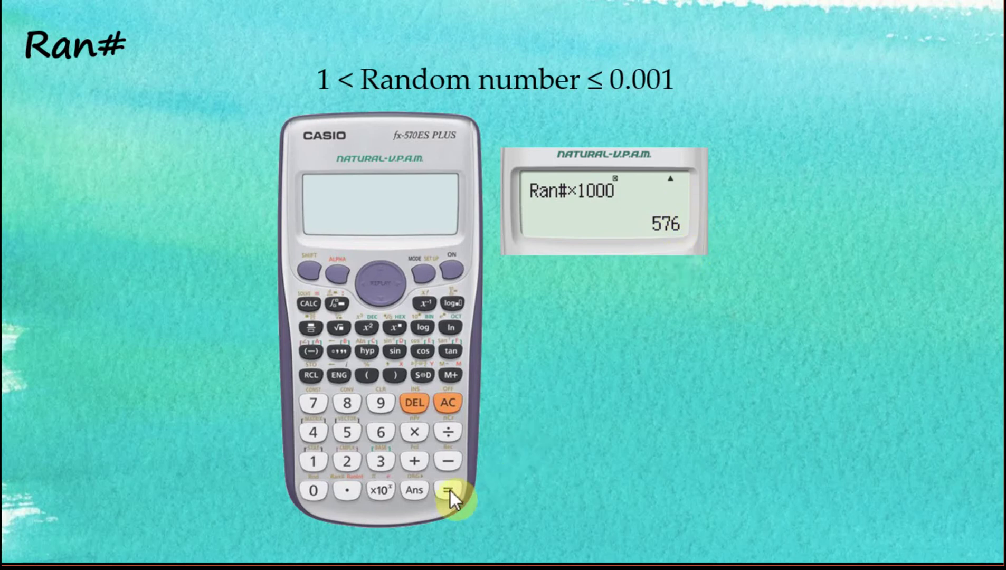
{"action": "left_click", "coordinate": [449, 489]}
{"action": "left_click", "coordinate": [449, 490]}
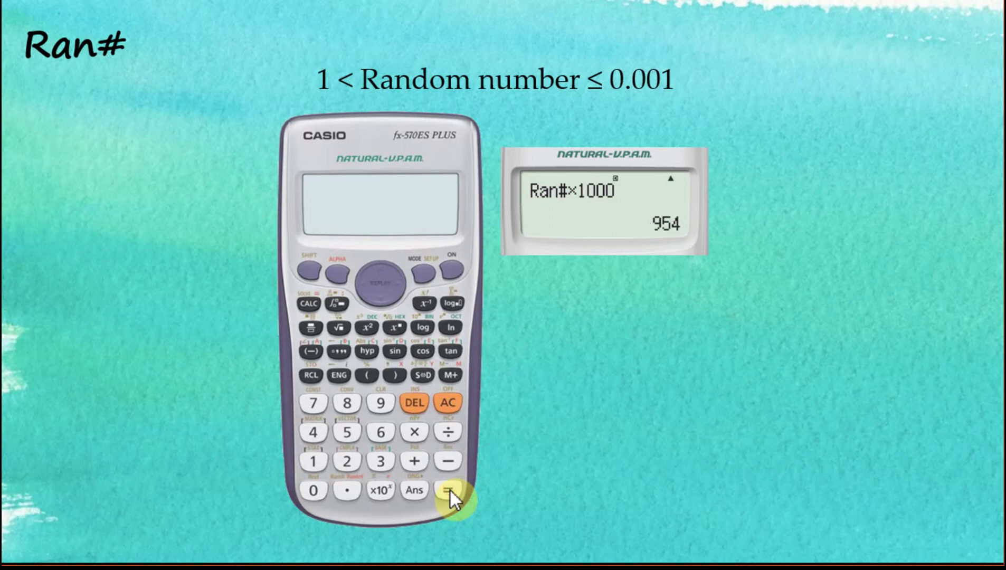
{"action": "left_click", "coordinate": [450, 490]}
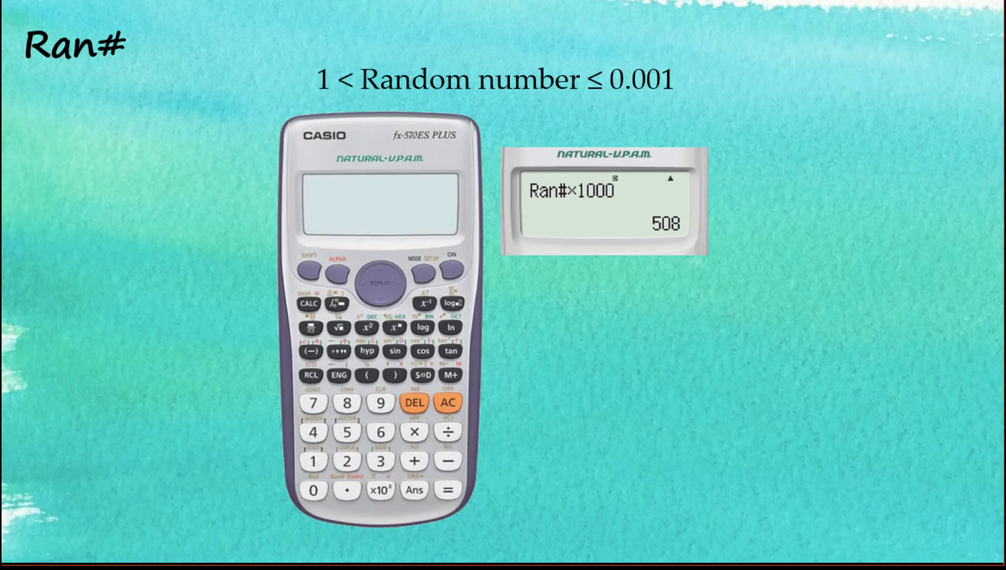
{"action": "key", "text": "Right"}
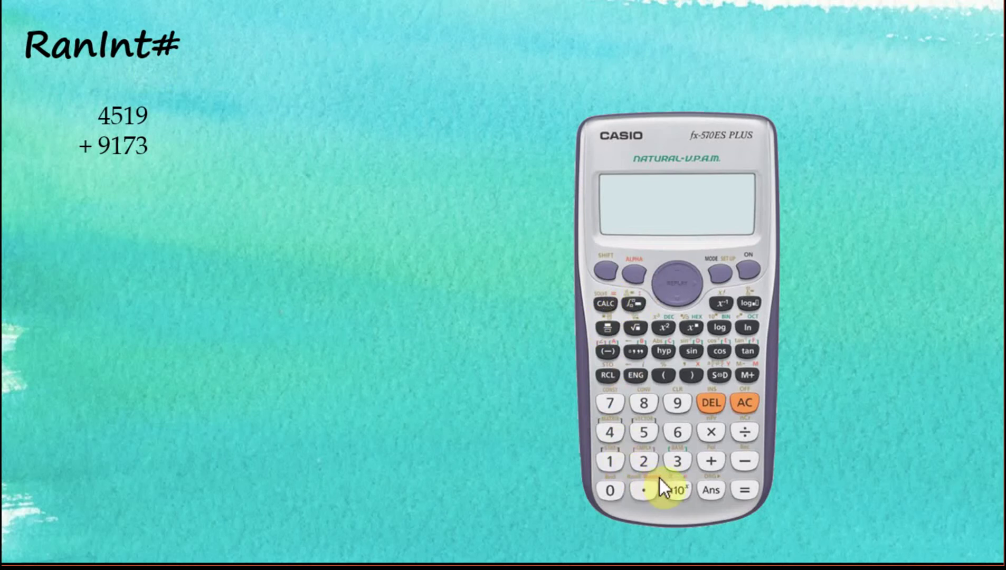
Turn the calculator on and enter RanInt#( with lower bound 1000
{"action": "left_click", "coordinate": [750, 270]}
{"action": "left_click", "coordinate": [636, 273]}
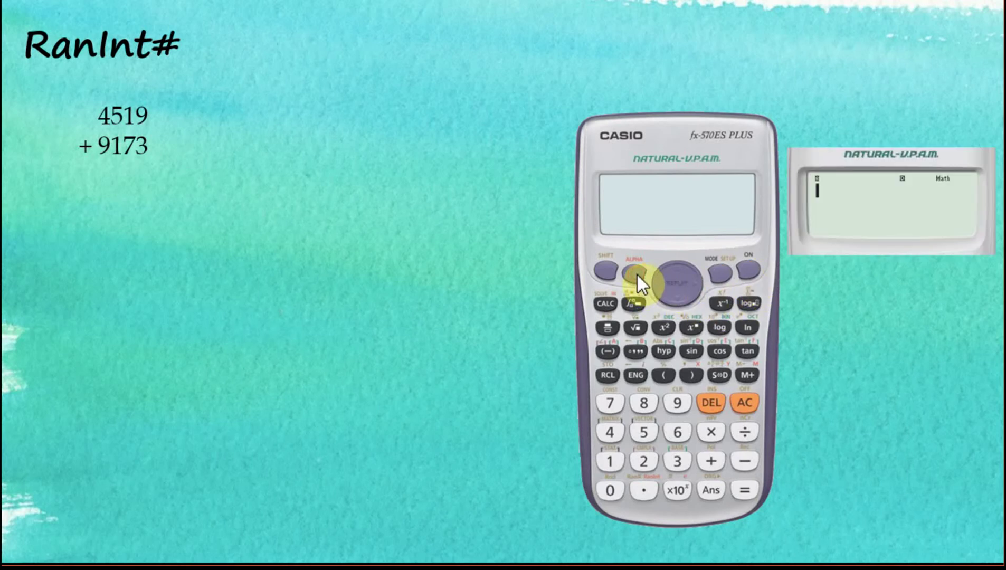
{"action": "left_click", "coordinate": [644, 490]}
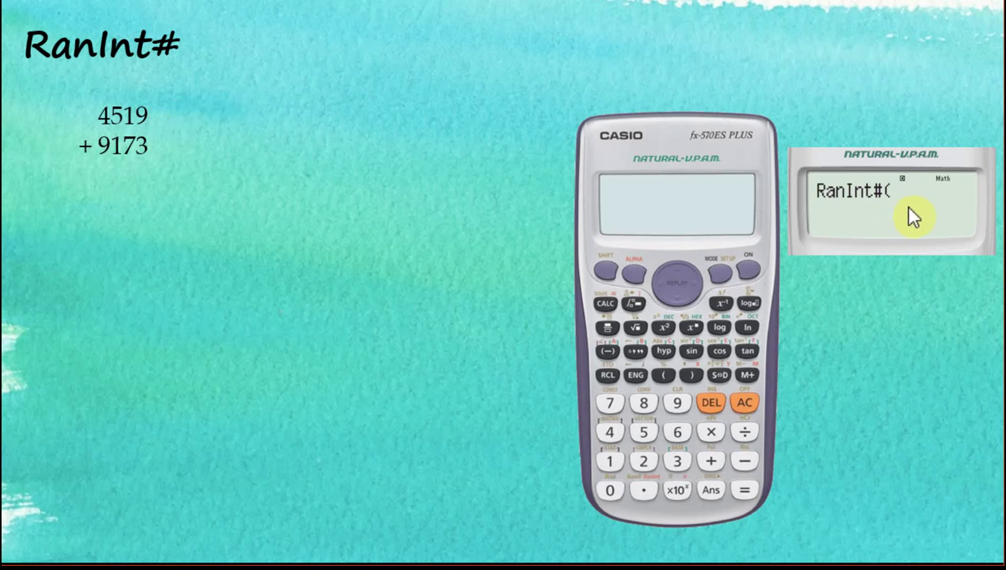
{"action": "left_click", "coordinate": [612, 461]}
{"action": "left_click", "coordinate": [609, 493]}
{"action": "left_click", "coordinate": [609, 493]}
{"action": "left_click", "coordinate": [609, 494]}
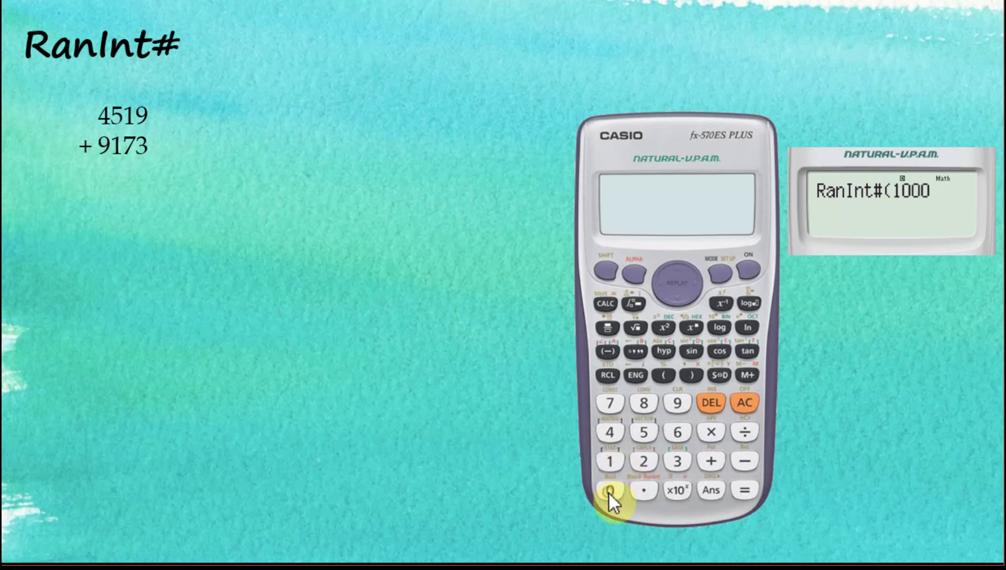
Complete RanInt#(1000,9999) with upper bound 9999 and evaluate it, giving 6559
{"action": "left_click", "coordinate": [606, 267]}
{"action": "left_click", "coordinate": [688, 374]}
{"action": "left_click", "coordinate": [678, 403]}
{"action": "left_click", "coordinate": [679, 403]}
{"action": "left_click", "coordinate": [679, 404]}
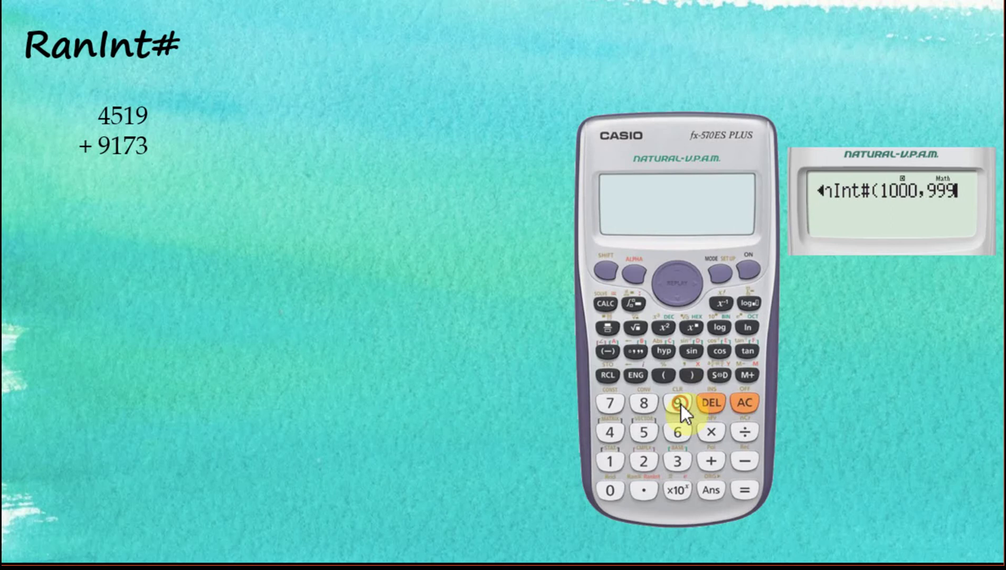
{"action": "left_click", "coordinate": [679, 403]}
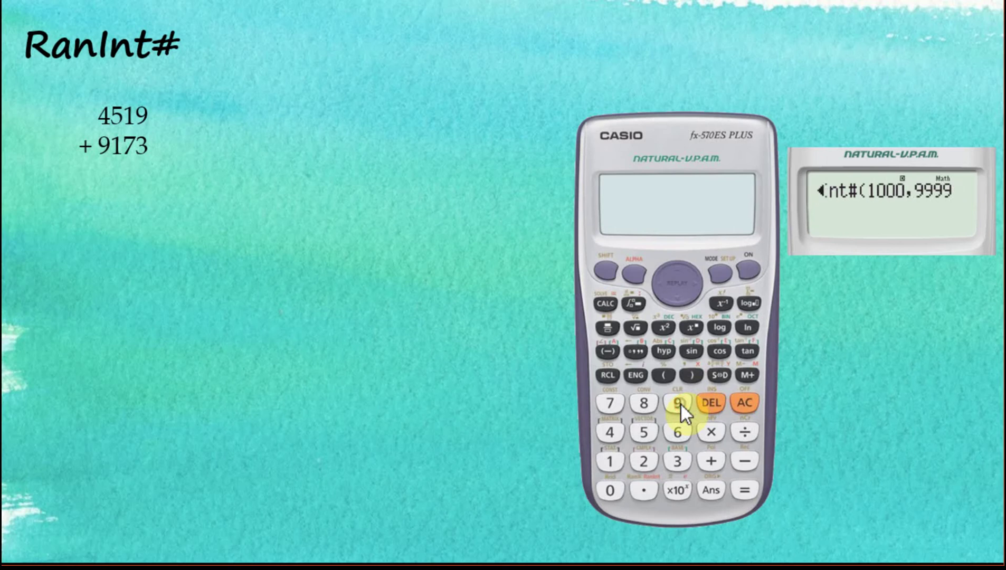
{"action": "left_click", "coordinate": [691, 374]}
{"action": "left_click", "coordinate": [743, 492]}
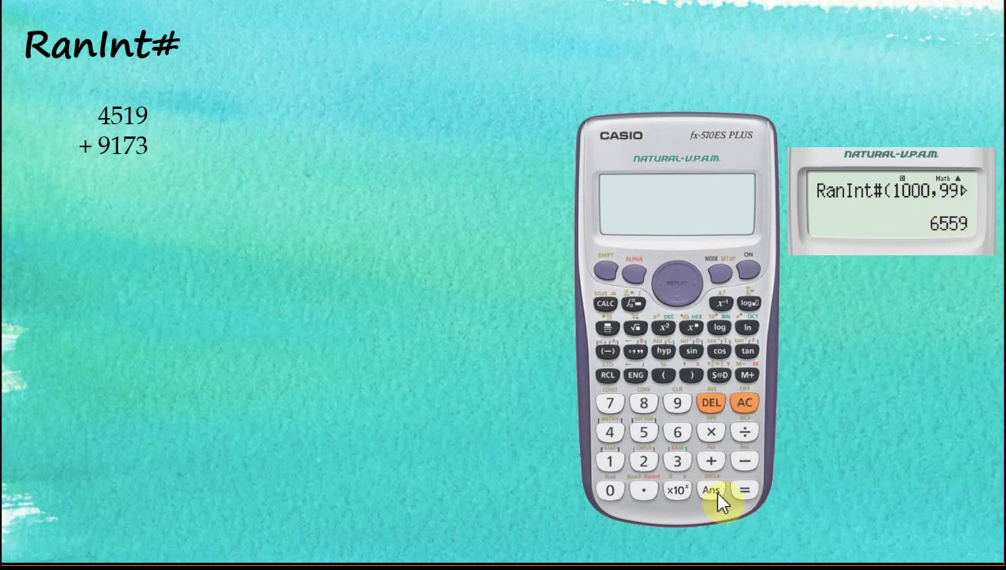
Re-evaluate RanInt#(1000,9999) five more times, ending with 2772
{"action": "left_click", "coordinate": [744, 492]}
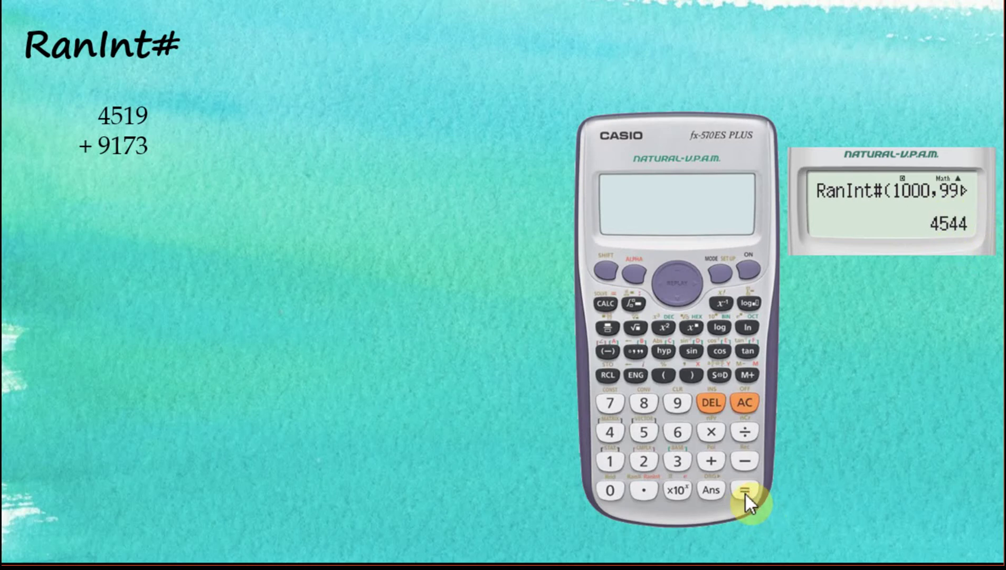
{"action": "left_click", "coordinate": [743, 492]}
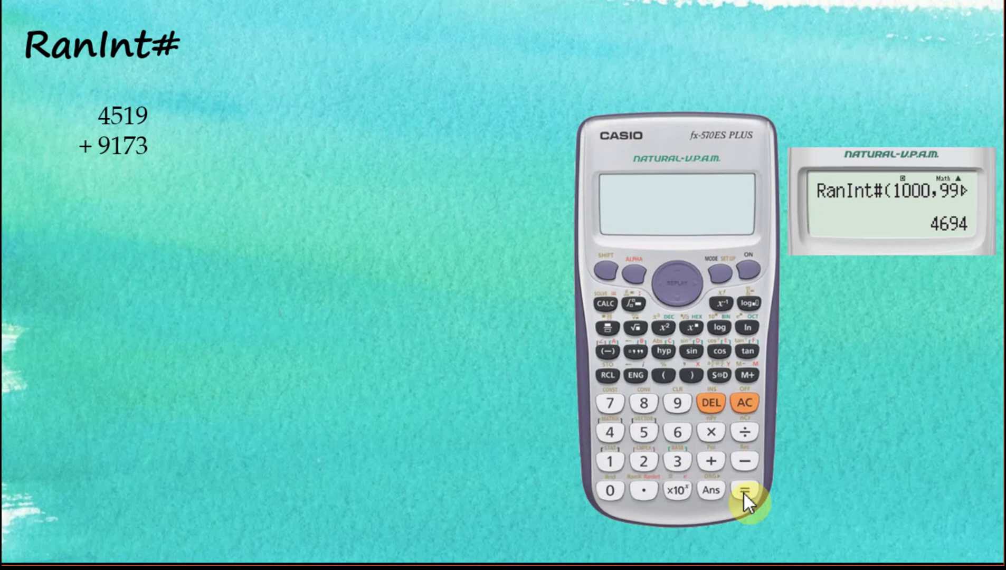
{"action": "left_click", "coordinate": [743, 492]}
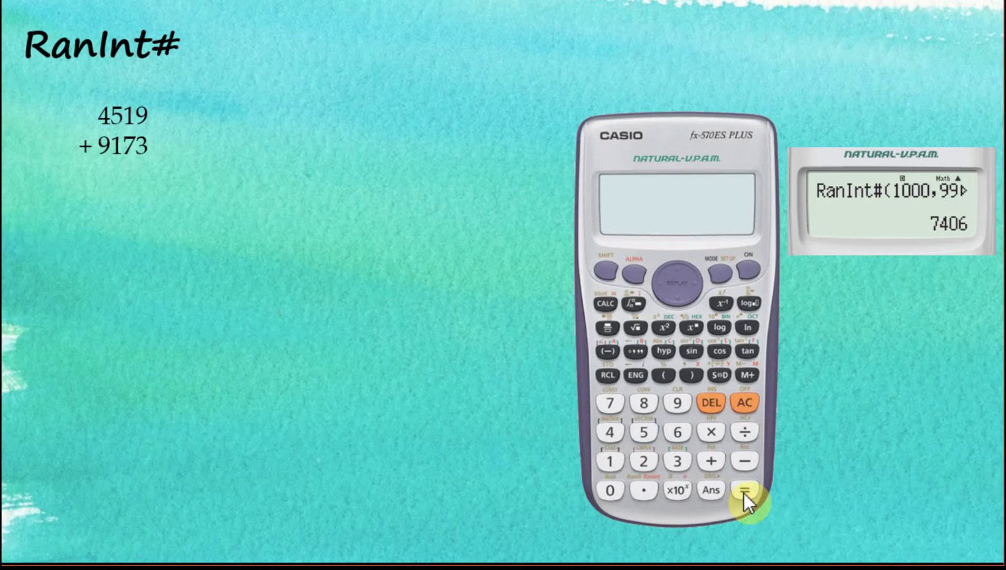
{"action": "left_click", "coordinate": [744, 491]}
{"action": "left_click", "coordinate": [744, 491]}
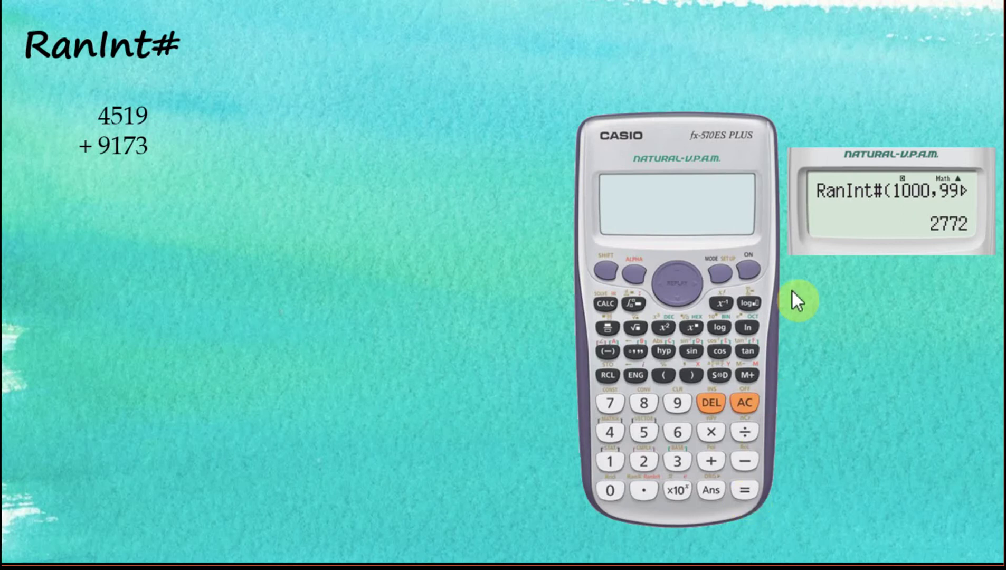